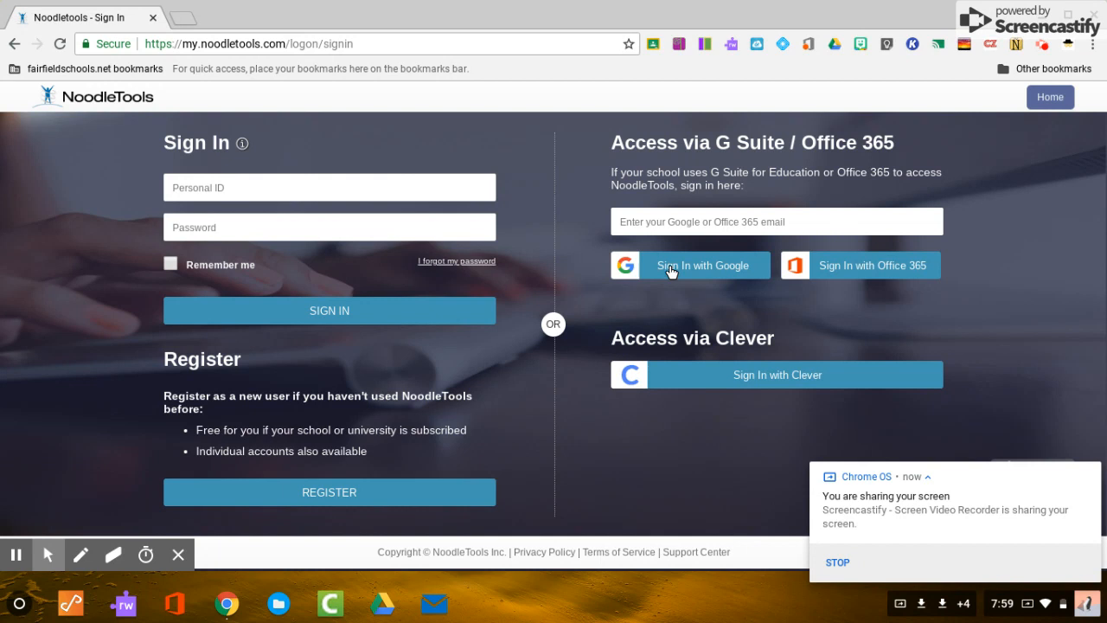
Enter the school Google e-mail address in the G Suite field and start Sign In with Google.
{"action": "left_click", "coordinate": [671, 270]}
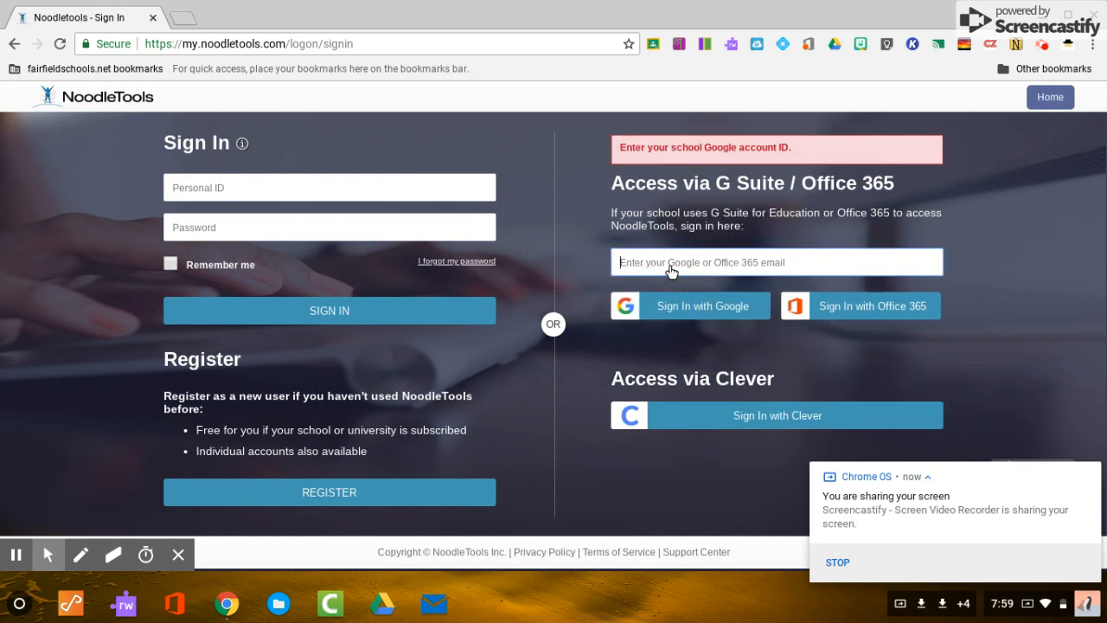
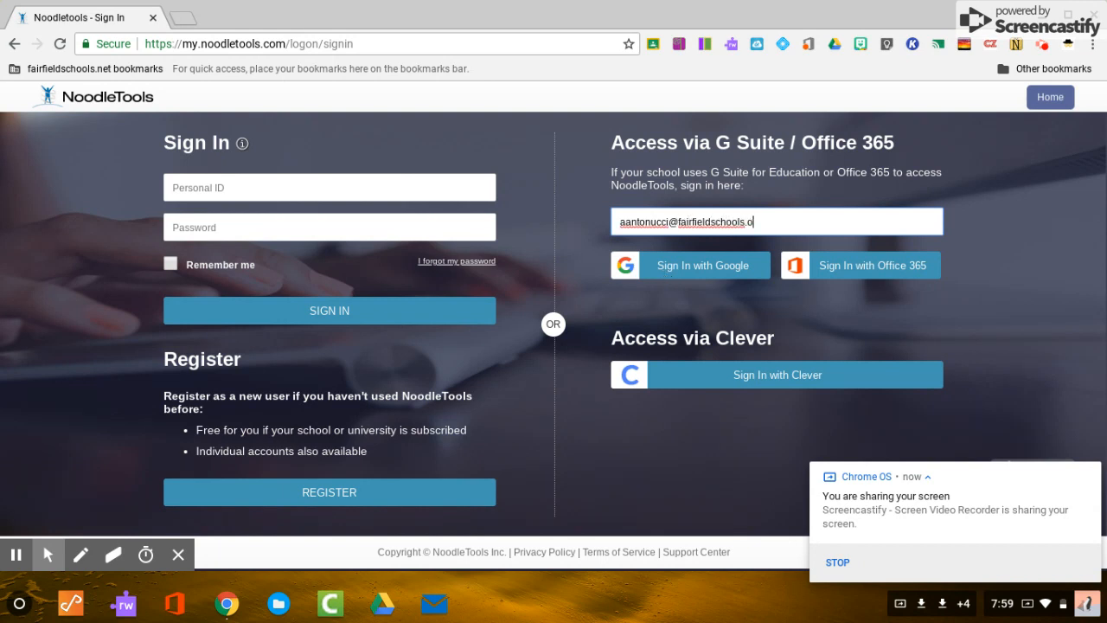
{"action": "left_click", "coordinate": [729, 270]}
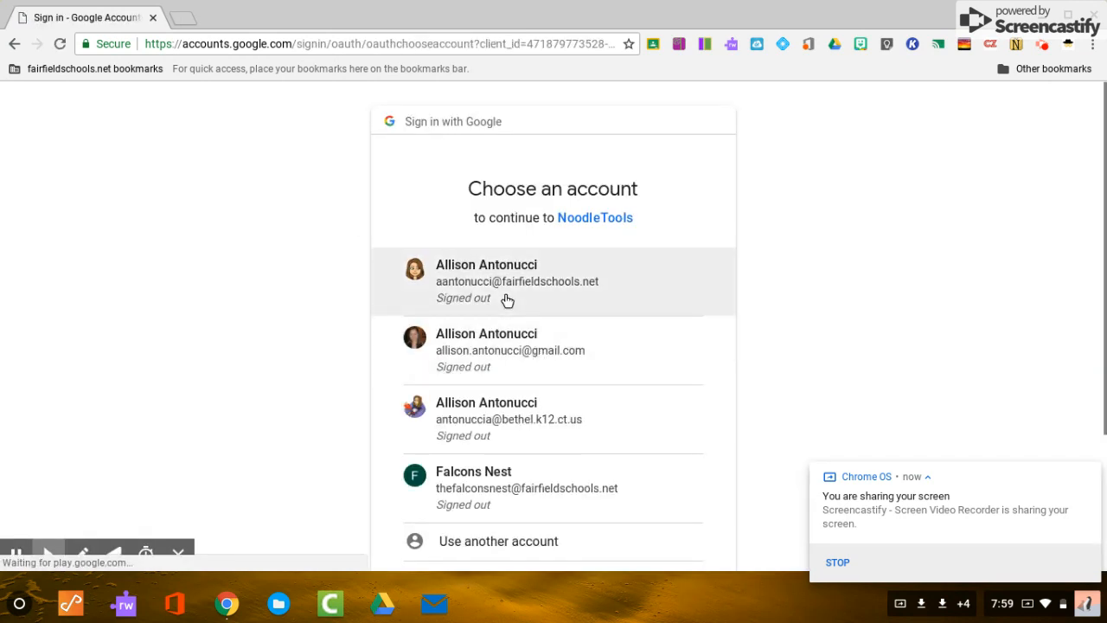
Pick the school account on Choose an account and submit its password.
{"action": "left_click", "coordinate": [507, 298]}
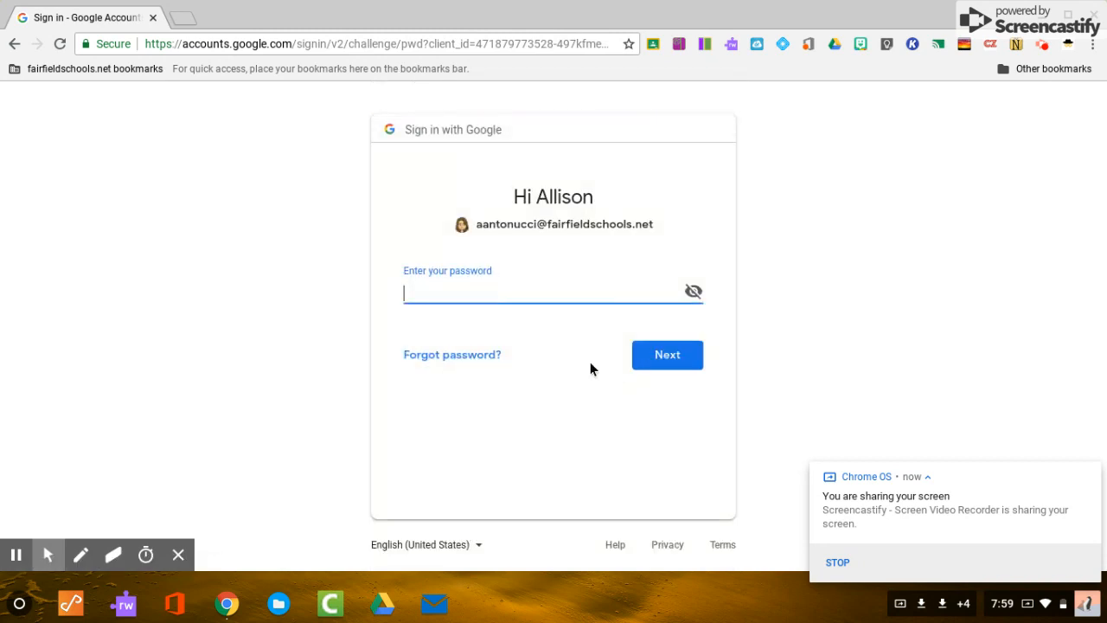
{"action": "type", "text": "••••••••••"}
{"action": "key", "text": "Return"}
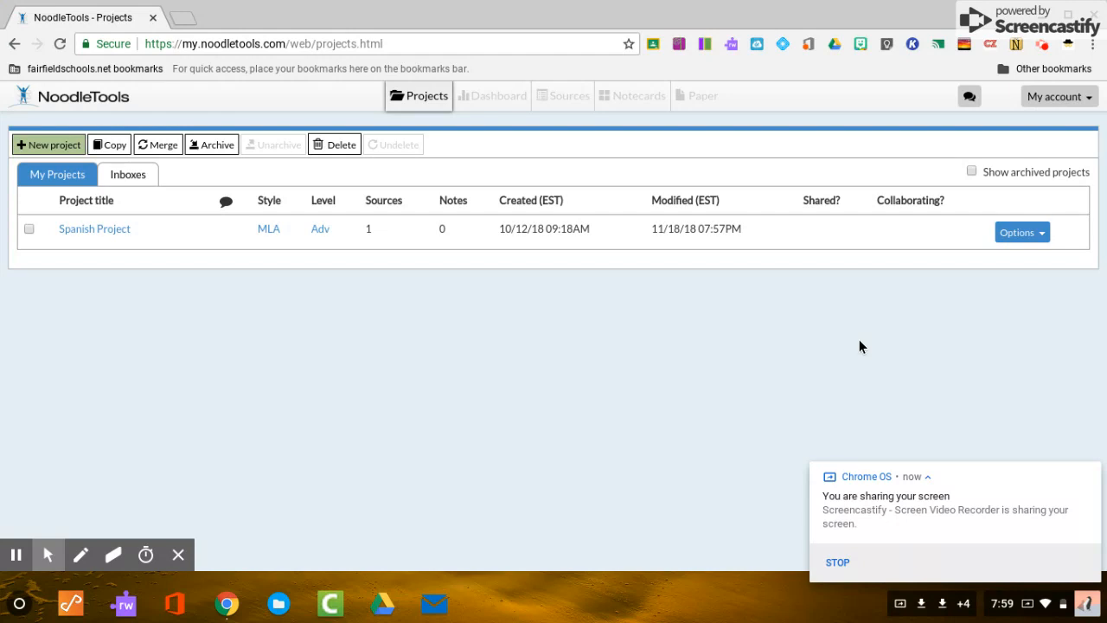
Create the project 'Sophomore Research Health - Driving Laws' using MLA style at Advanced level.
{"action": "left_click", "coordinate": [43, 147]}
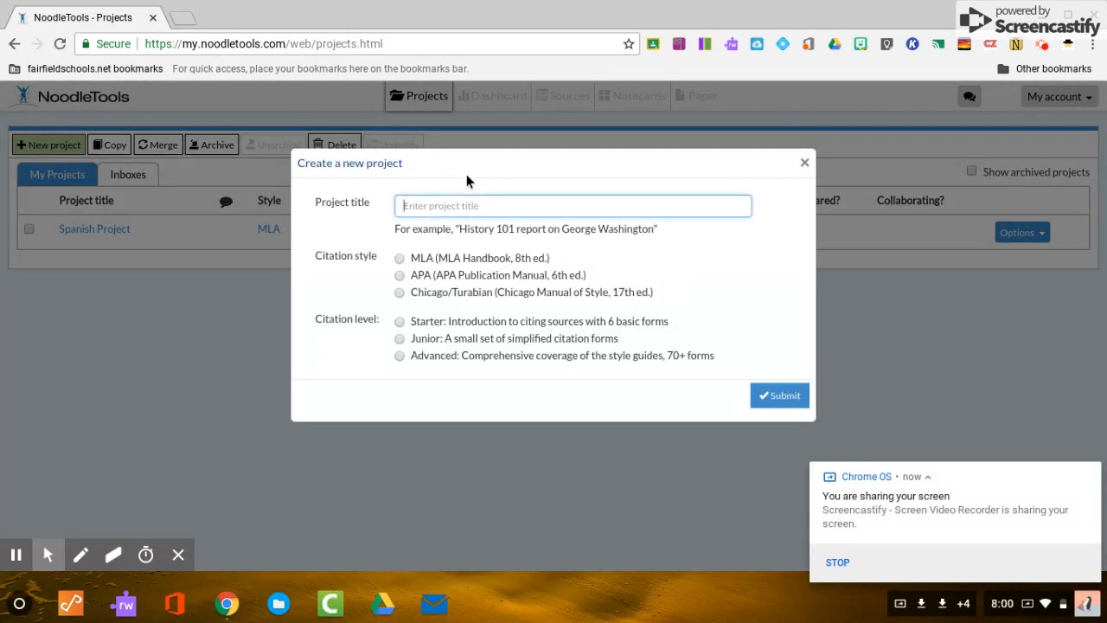
{"action": "type", "text": "s"}
{"action": "key", "text": "BackSpace"}
{"action": "type", "text": "Sophomore Research he"}
{"action": "key", "text": "BackSpace"}
{"action": "key", "text": "BackSpace"}
{"action": "type", "text": "Health"}
{"action": "type", "text": "- Driving Laws"}
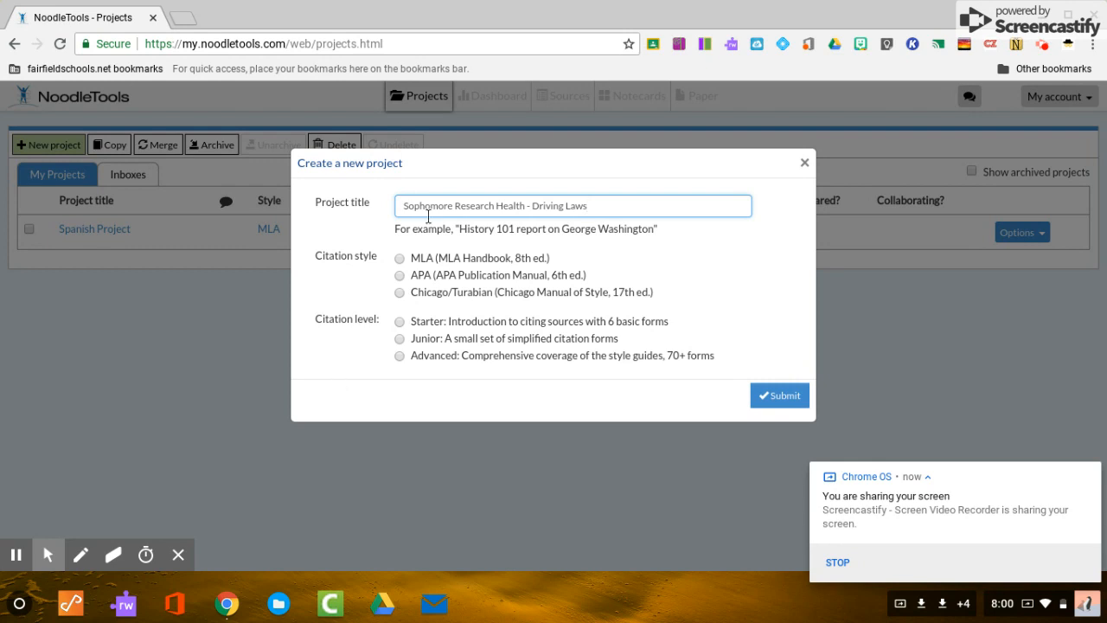
{"action": "left_click", "coordinate": [398, 259]}
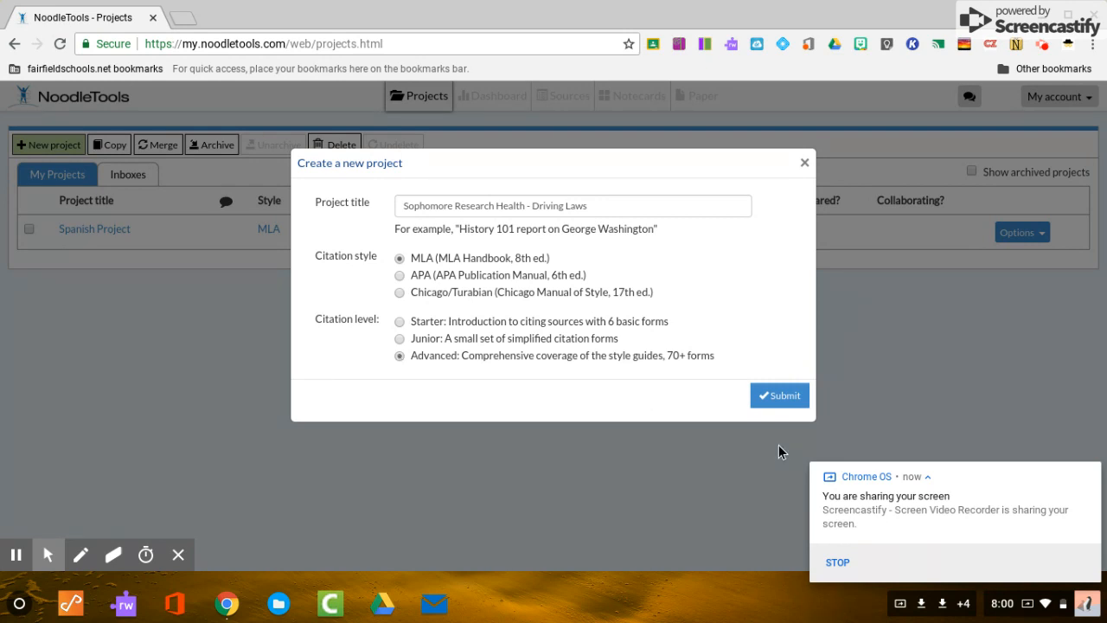
{"action": "left_click", "coordinate": [777, 398]}
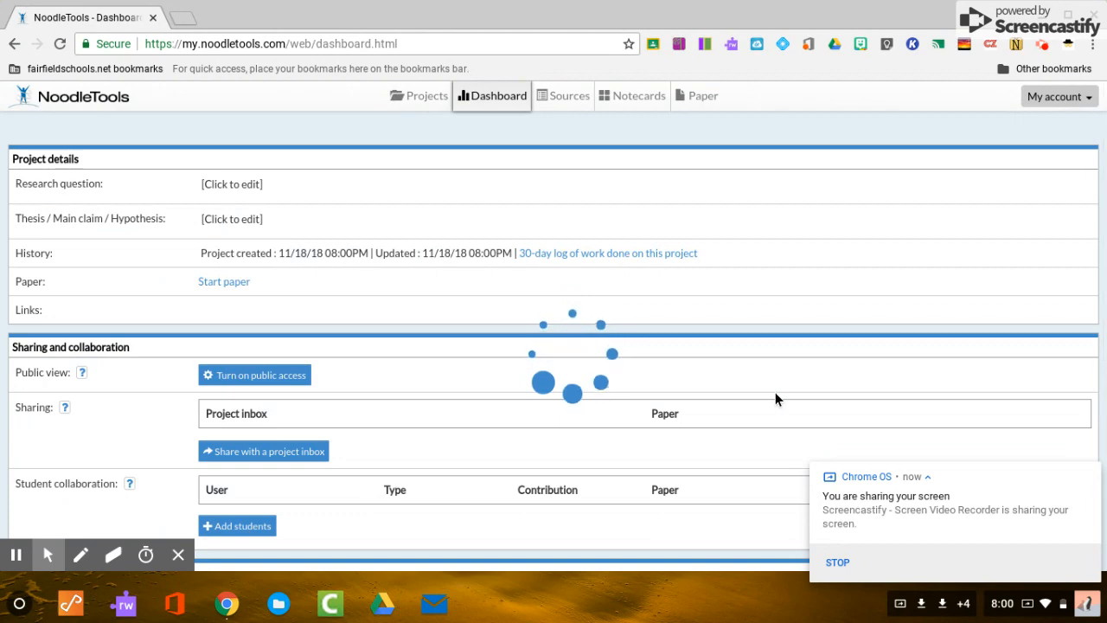
Look over the new Driving Laws Dashboard, then go back to the Projects list.
{"action": "scroll", "coordinate": [452, 384], "scroll_direction": "down", "scroll_amount": 1}
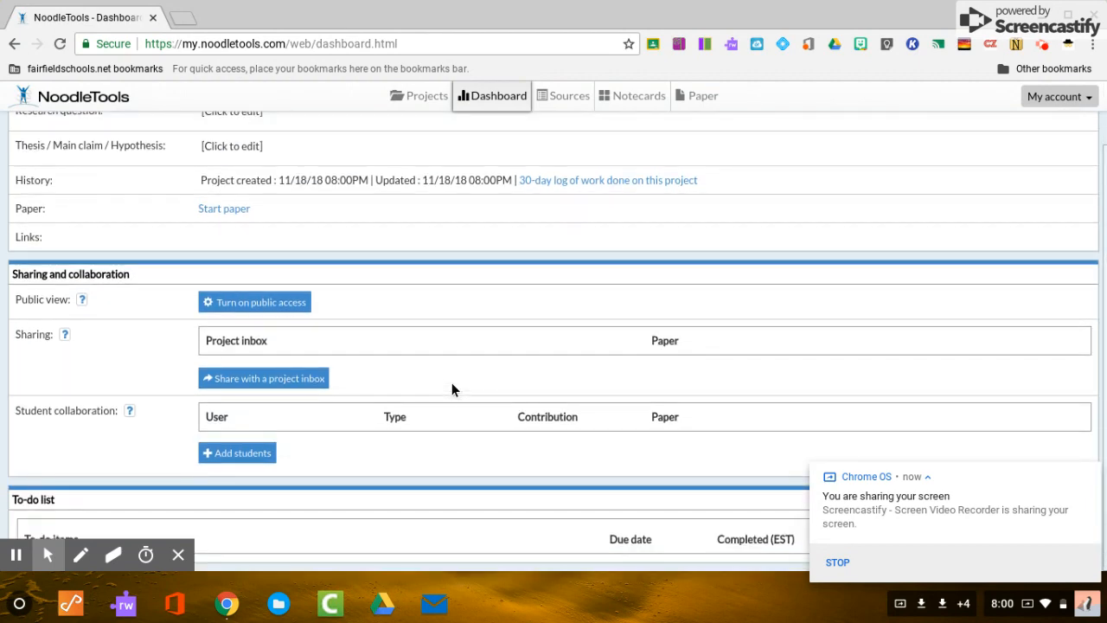
{"action": "scroll", "coordinate": [451, 384], "scroll_direction": "up", "scroll_amount": 1}
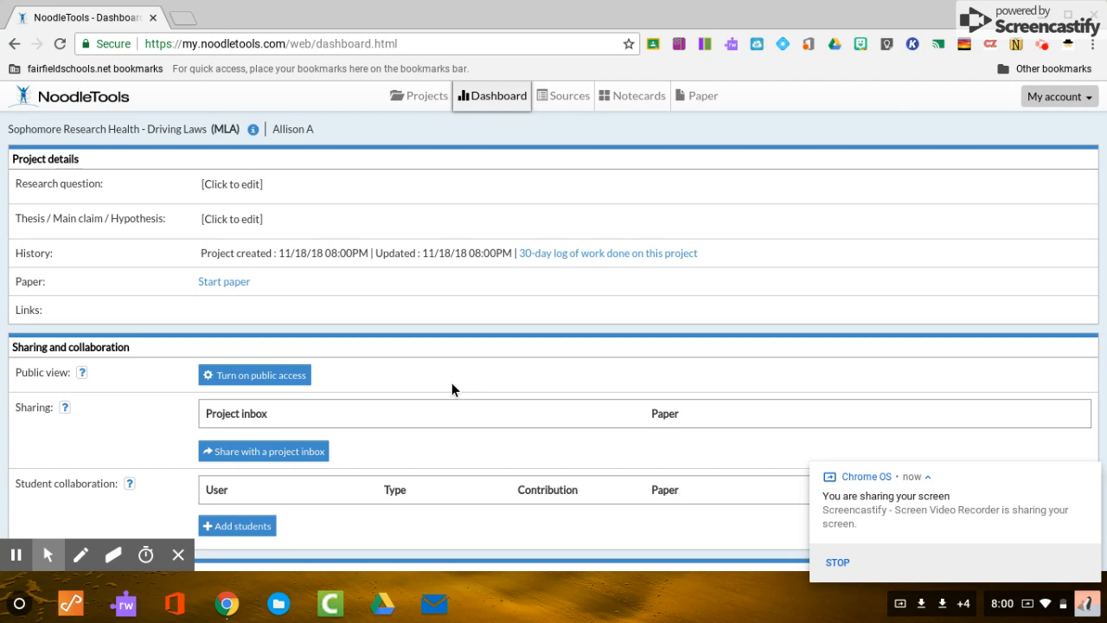
{"action": "scroll", "coordinate": [416, 274], "scroll_direction": "down", "scroll_amount": 1}
{"action": "scroll", "coordinate": [416, 273], "scroll_direction": "up", "scroll_amount": 1}
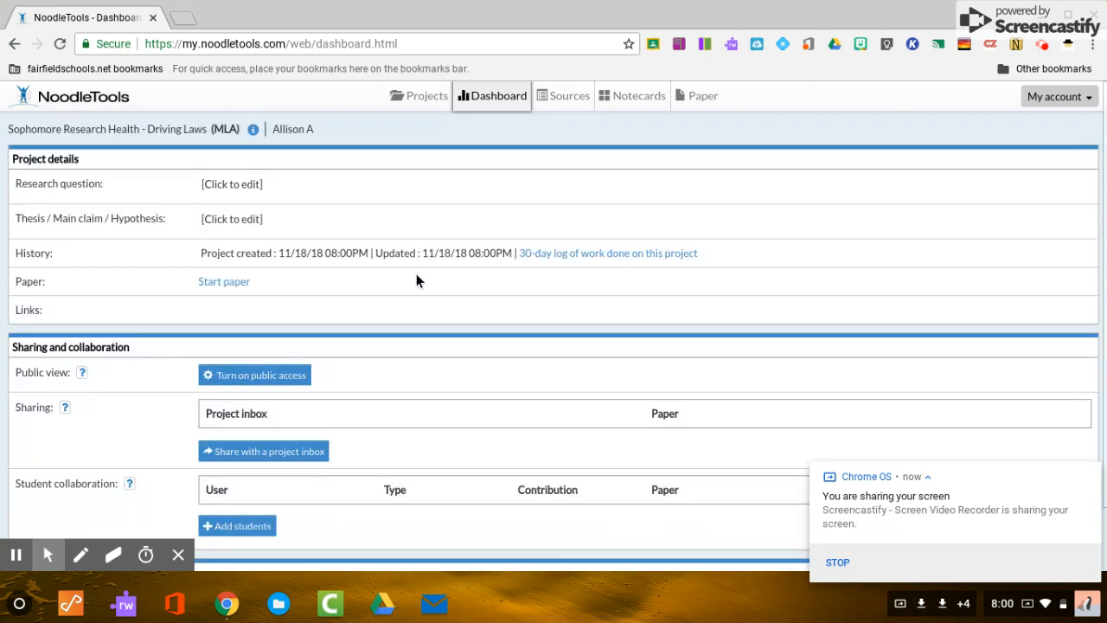
{"action": "left_click", "coordinate": [414, 99]}
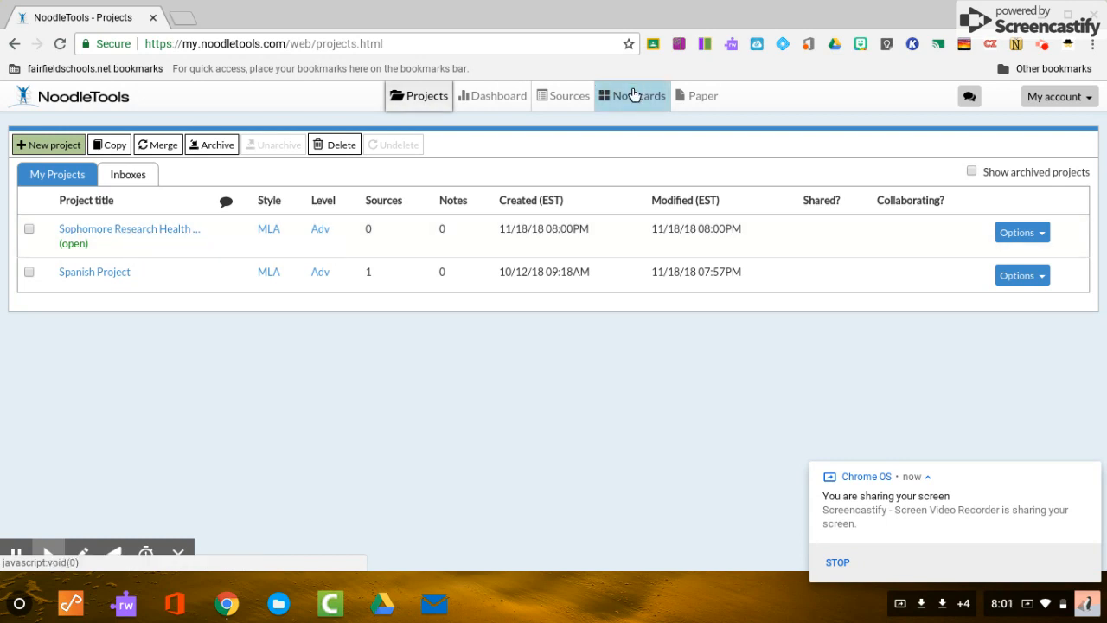
Show the Driving Laws project's empty Sources page and briefly highlight its title.
{"action": "left_click", "coordinate": [561, 97]}
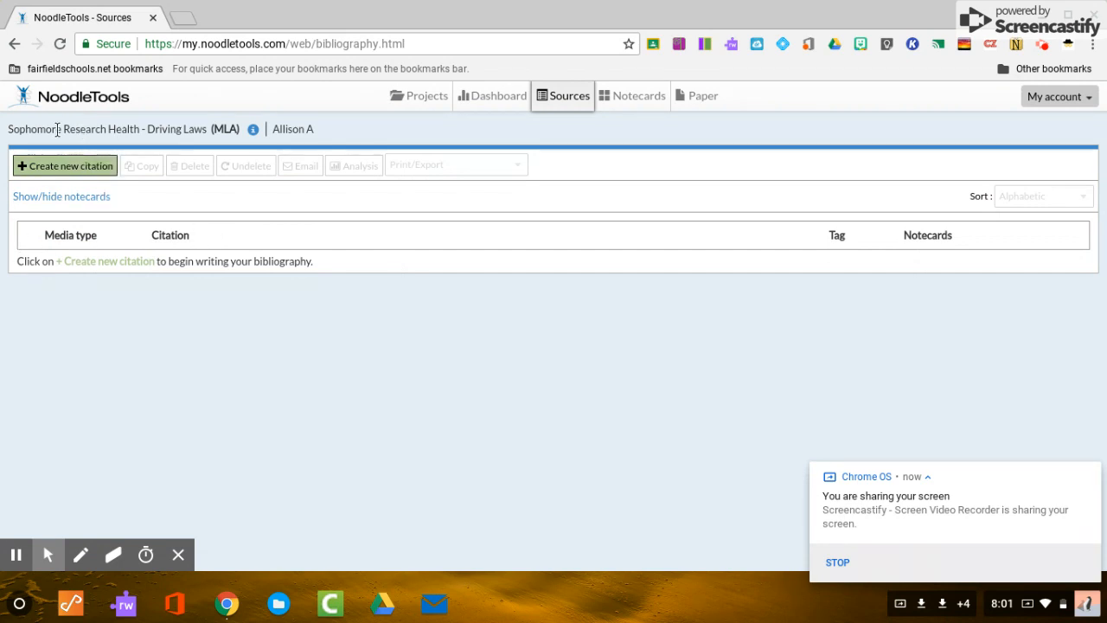
{"action": "mouse_move", "coordinate": [202, 130]}
{"action": "left_mouse_down"}
{"action": "mouse_move", "coordinate": [13, 137]}
{"action": "mouse_move", "coordinate": [206, 130]}
{"action": "left_mouse_up"}
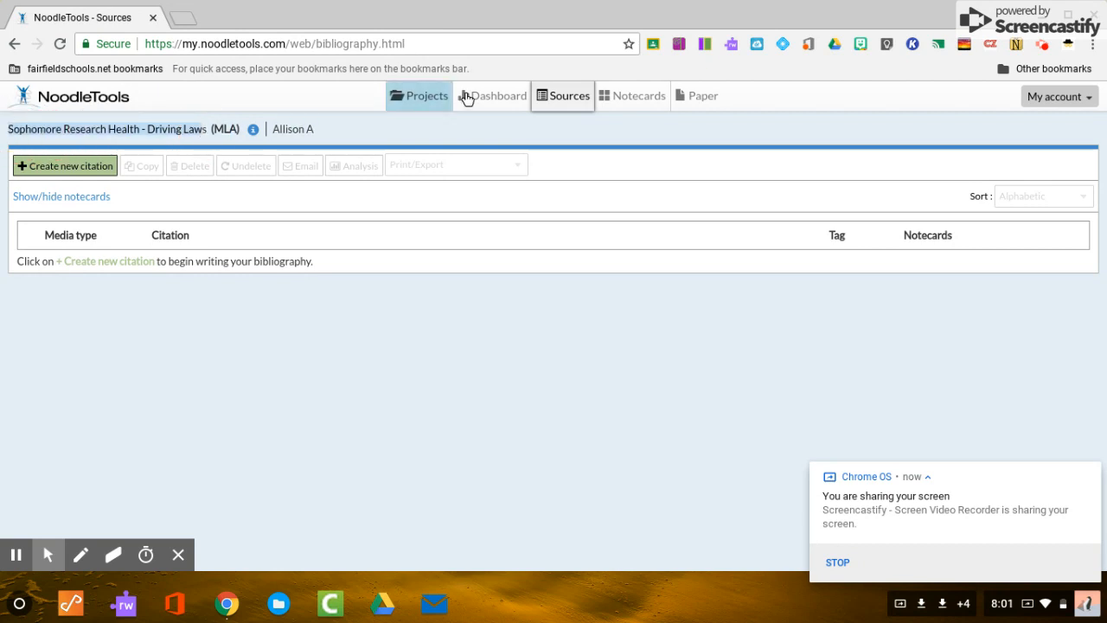
{"action": "left_click", "coordinate": [375, 137]}
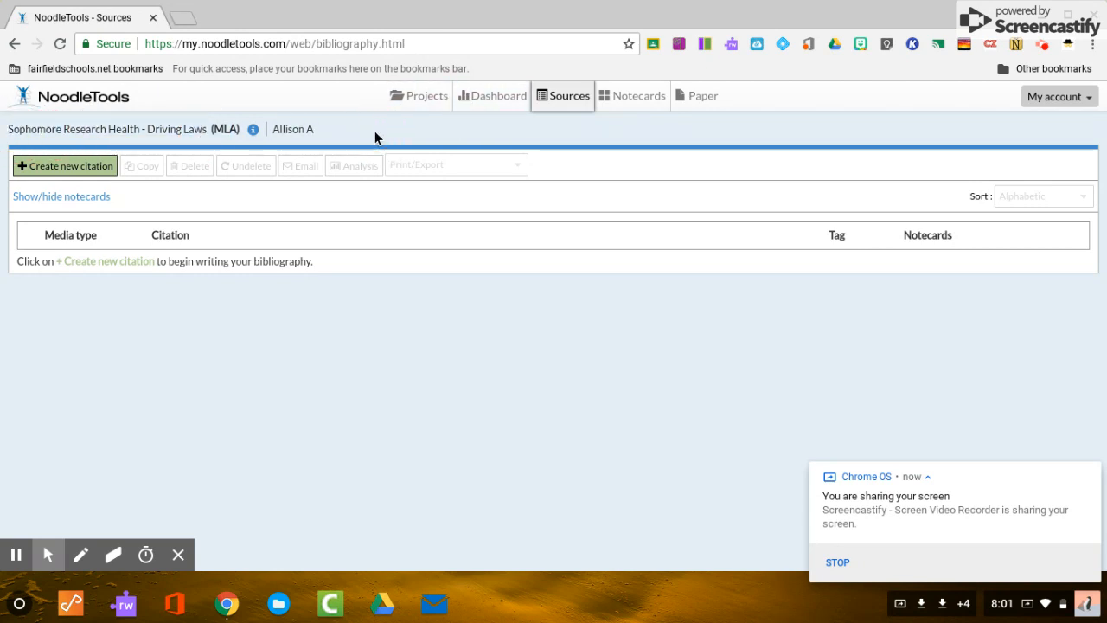
{"action": "left_click", "coordinate": [91, 176]}
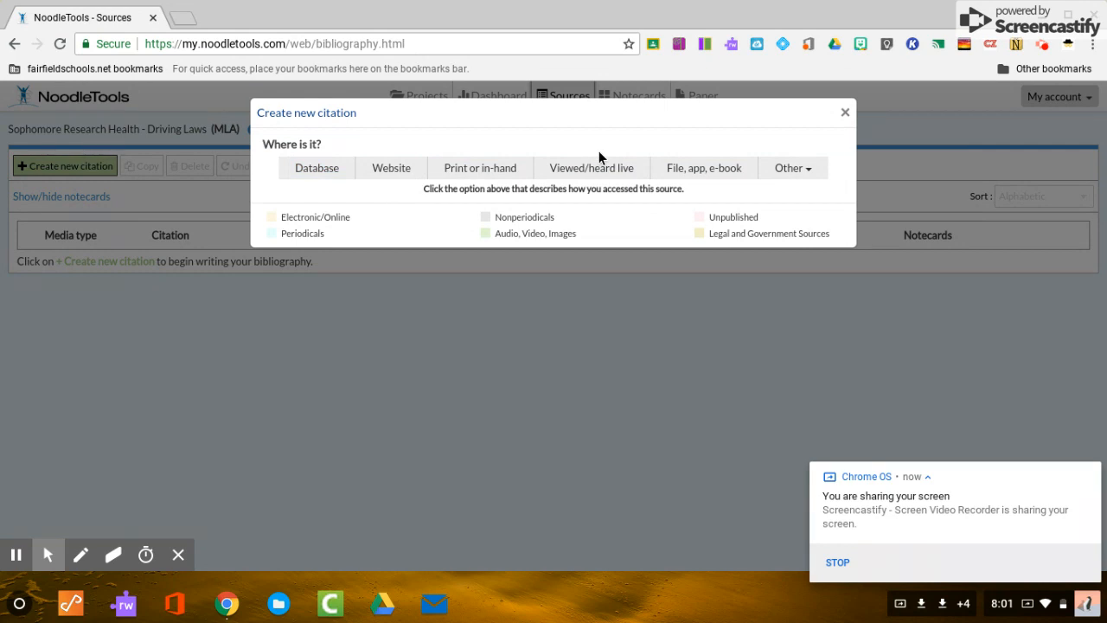
{"action": "left_click", "coordinate": [396, 168]}
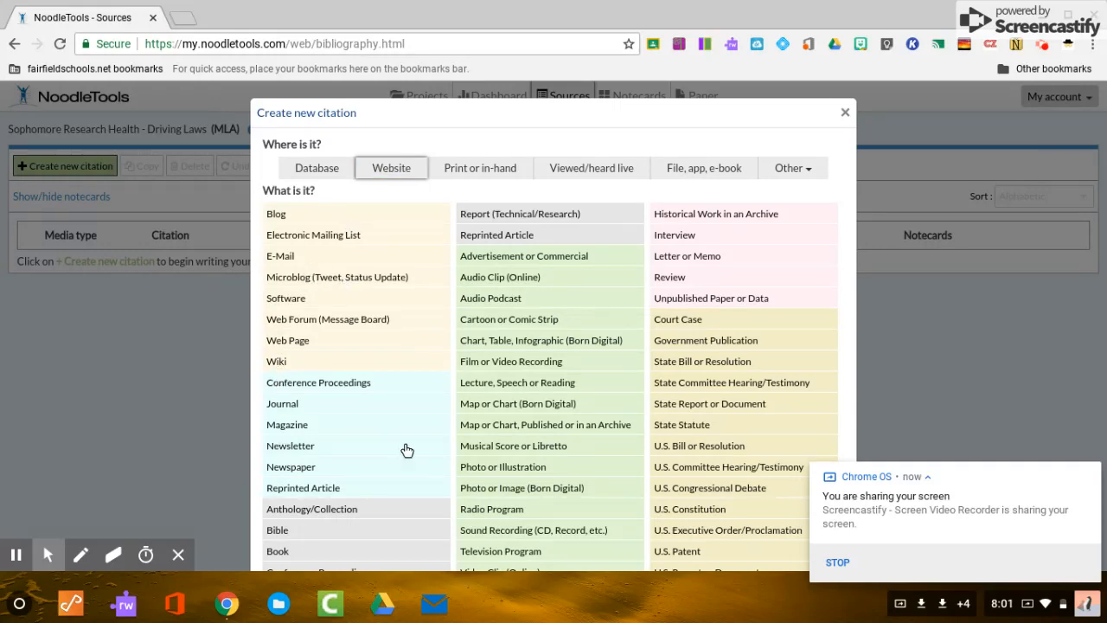
{"action": "scroll", "coordinate": [506, 315], "scroll_direction": "down", "scroll_amount": 2}
{"action": "scroll", "coordinate": [505, 316], "scroll_direction": "up", "scroll_amount": 2}
{"action": "scroll", "coordinate": [505, 316], "scroll_direction": "down", "scroll_amount": 2}
{"action": "scroll", "coordinate": [503, 311], "scroll_direction": "up", "scroll_amount": 2}
{"action": "scroll", "coordinate": [502, 309], "scroll_direction": "down", "scroll_amount": 2}
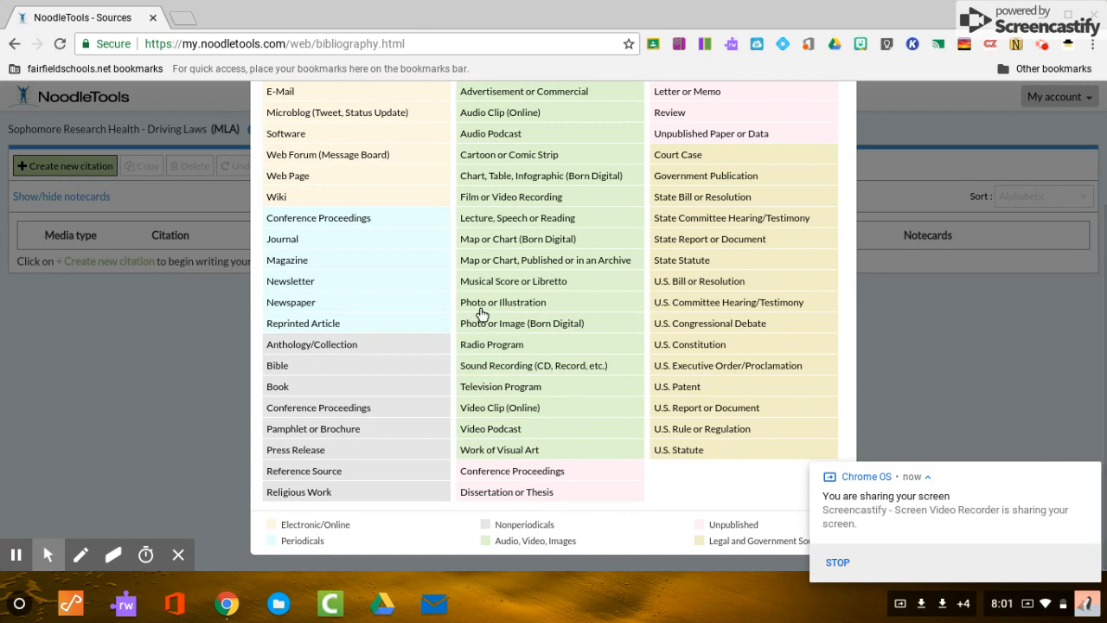
{"action": "scroll", "coordinate": [482, 312], "scroll_direction": "up", "scroll_amount": 2}
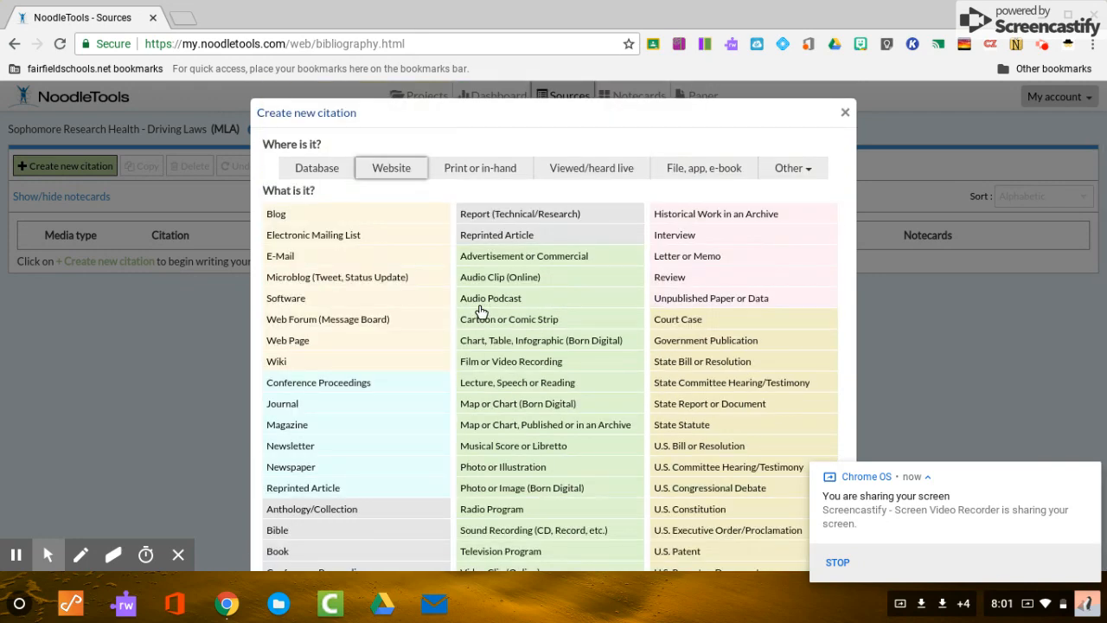
Start a Web Page citation, review its empty form fields, then return to Projects.
{"action": "left_click", "coordinate": [287, 342]}
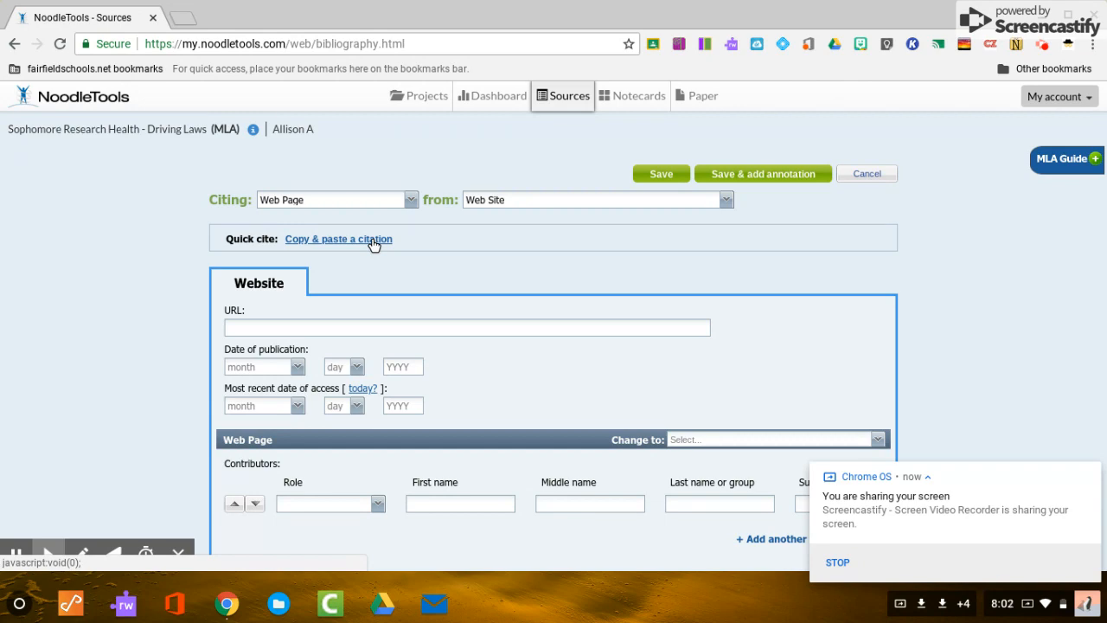
{"action": "scroll", "coordinate": [374, 244], "scroll_direction": "down", "scroll_amount": 8}
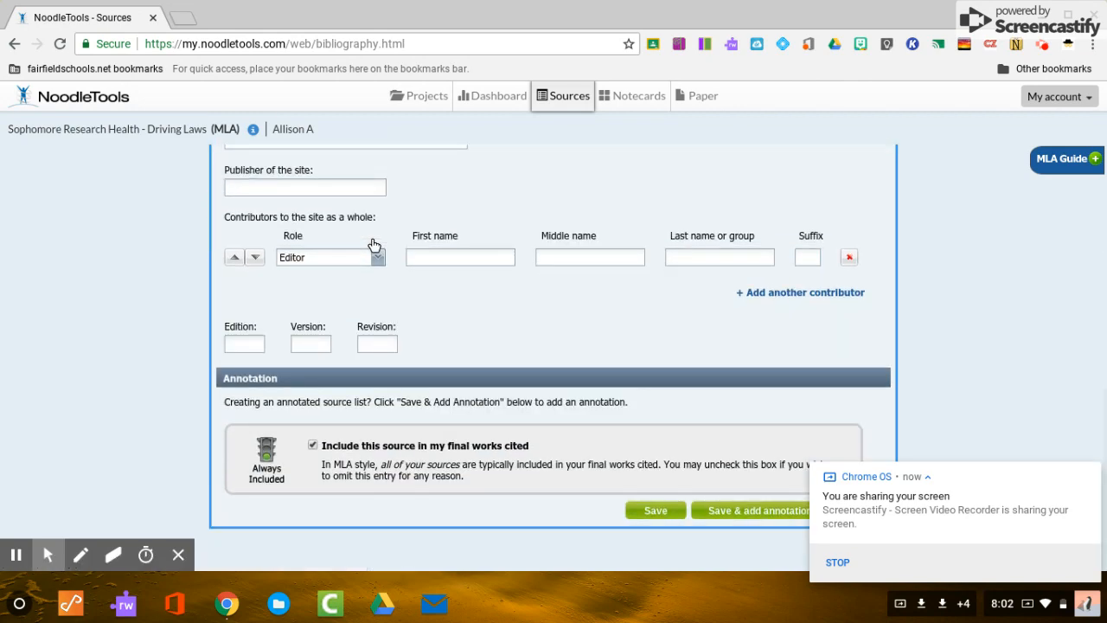
{"action": "scroll", "coordinate": [373, 244], "scroll_direction": "up", "scroll_amount": 4}
{"action": "scroll", "coordinate": [374, 244], "scroll_direction": "up", "scroll_amount": 3}
{"action": "scroll", "coordinate": [374, 245], "scroll_direction": "down", "scroll_amount": 1}
{"action": "scroll", "coordinate": [373, 245], "scroll_direction": "up", "scroll_amount": 1}
{"action": "scroll", "coordinate": [374, 245], "scroll_direction": "down", "scroll_amount": 7}
{"action": "scroll", "coordinate": [373, 245], "scroll_direction": "up", "scroll_amount": 10}
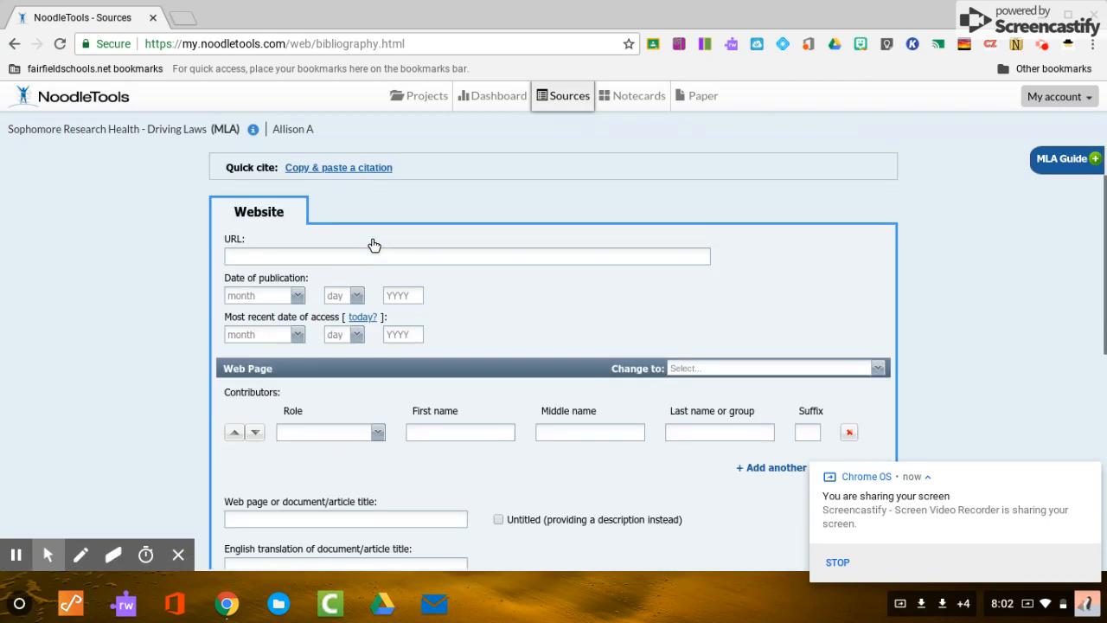
{"action": "scroll", "coordinate": [374, 245], "scroll_direction": "down", "scroll_amount": 1}
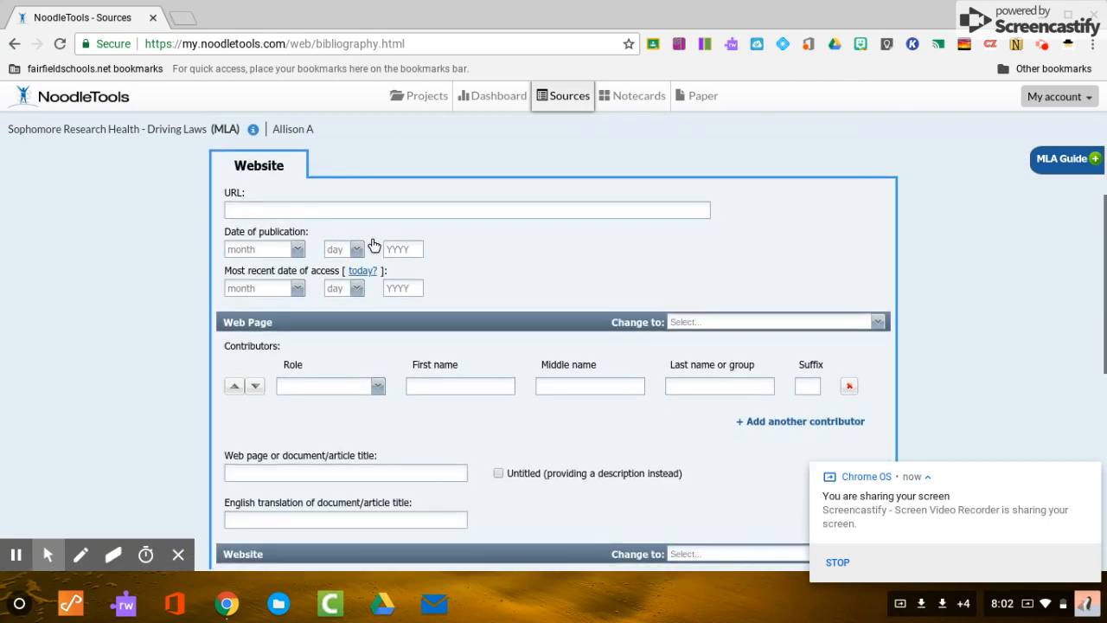
{"action": "scroll", "coordinate": [374, 245], "scroll_direction": "down", "scroll_amount": 4}
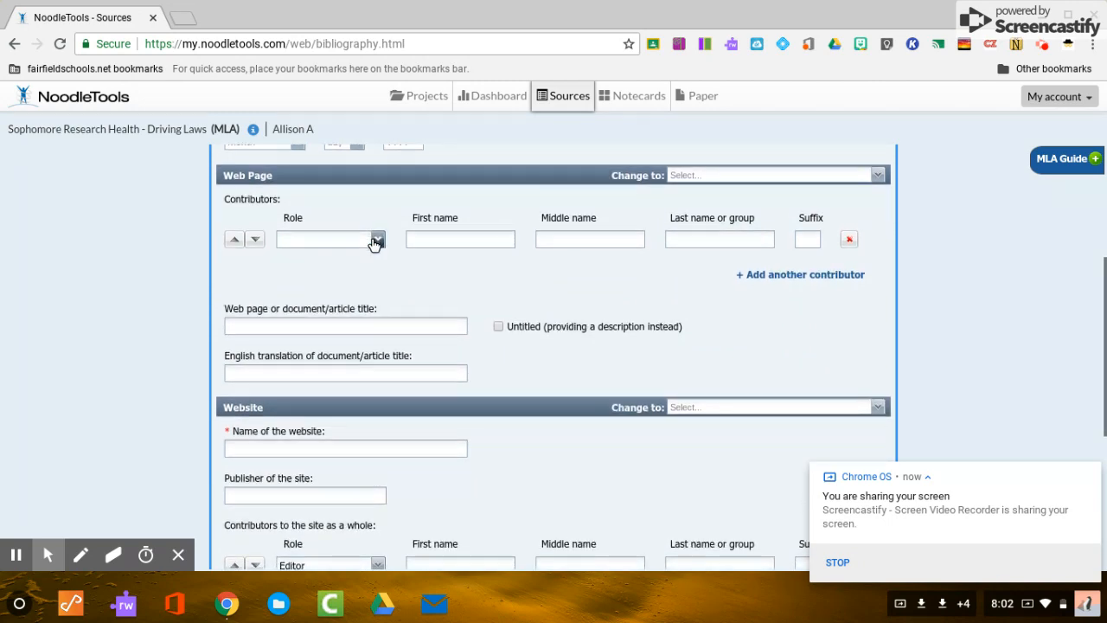
{"action": "scroll", "coordinate": [374, 244], "scroll_direction": "down", "scroll_amount": 1}
{"action": "scroll", "coordinate": [373, 245], "scroll_direction": "down", "scroll_amount": 5}
{"action": "scroll", "coordinate": [374, 244], "scroll_direction": "up", "scroll_amount": 10}
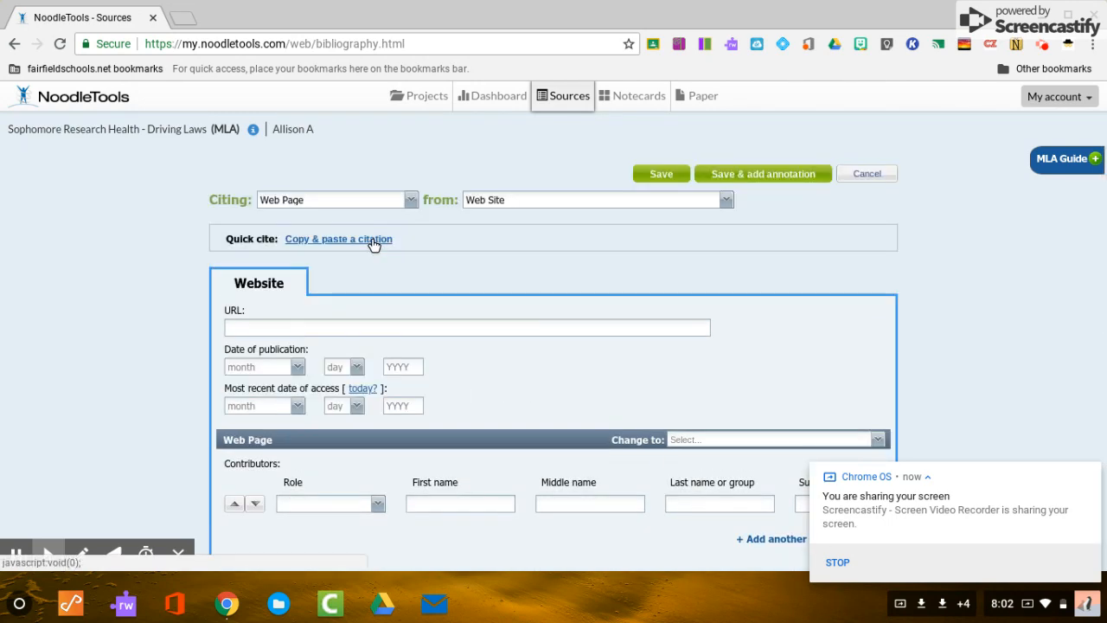
{"action": "scroll", "coordinate": [373, 245], "scroll_direction": "down", "scroll_amount": 4}
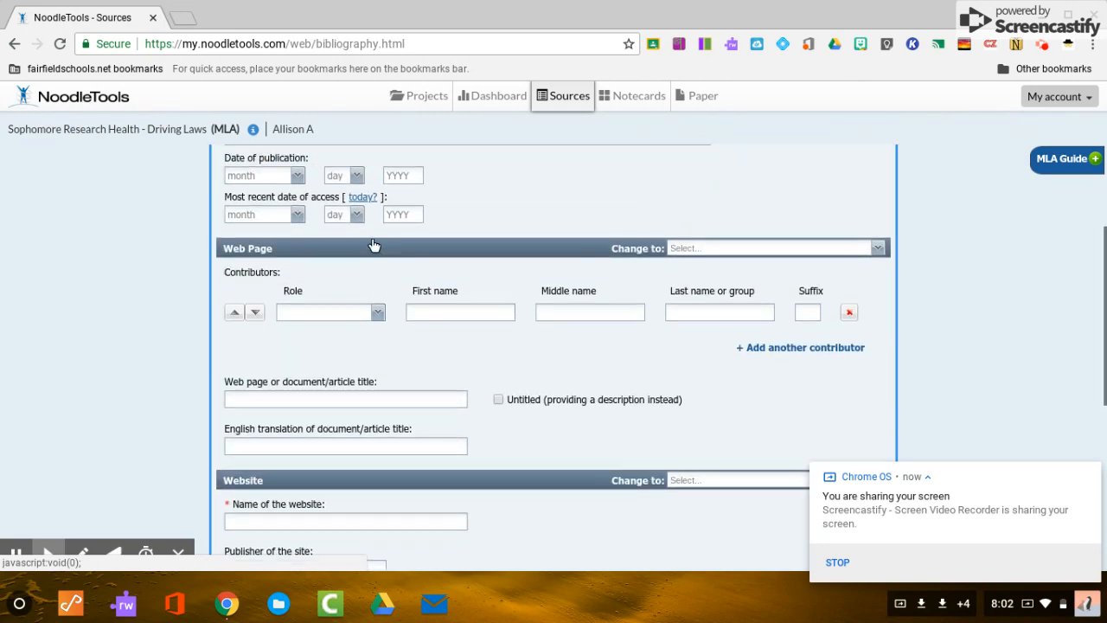
{"action": "scroll", "coordinate": [373, 245], "scroll_direction": "up", "scroll_amount": 1}
{"action": "scroll", "coordinate": [374, 245], "scroll_direction": "down", "scroll_amount": 4}
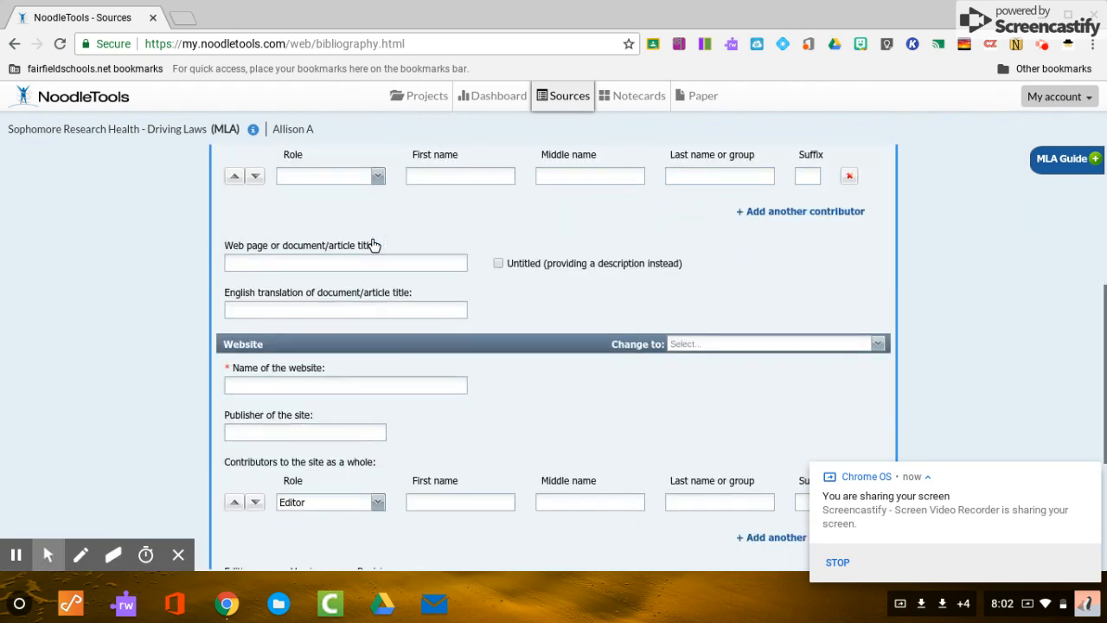
{"action": "scroll", "coordinate": [374, 245], "scroll_direction": "down", "scroll_amount": 5}
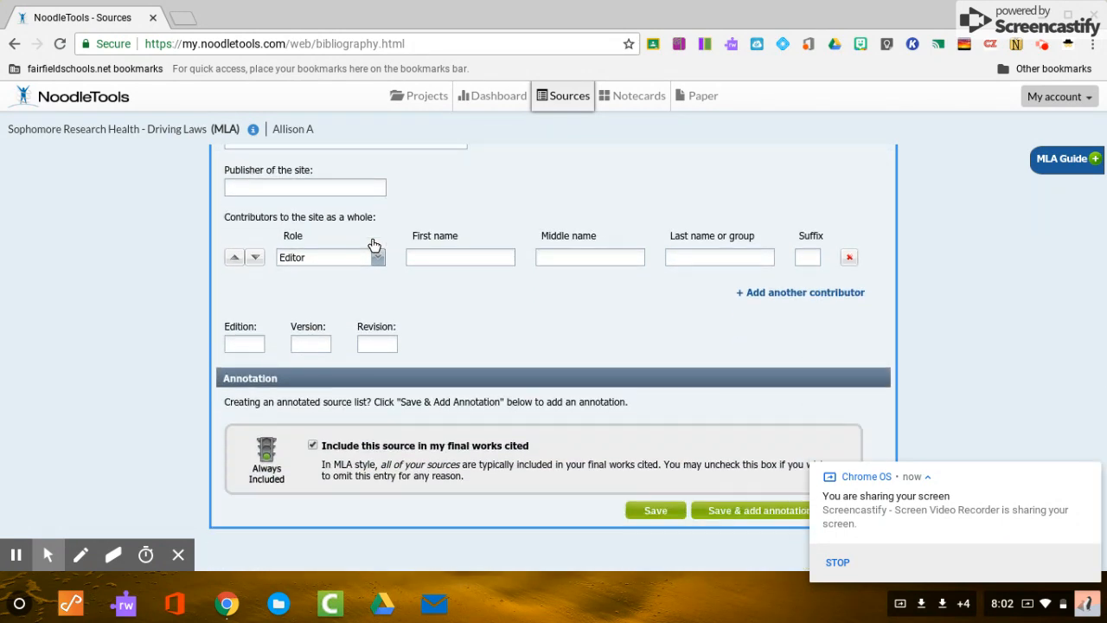
{"action": "scroll", "coordinate": [374, 244], "scroll_direction": "up", "scroll_amount": 10}
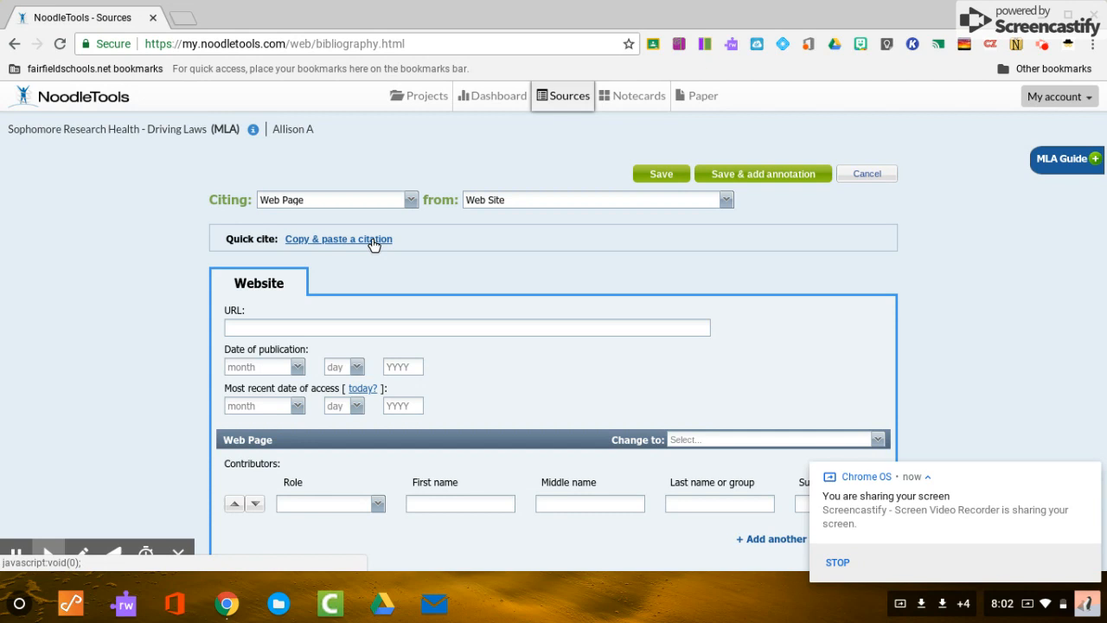
{"action": "left_click", "coordinate": [412, 100]}
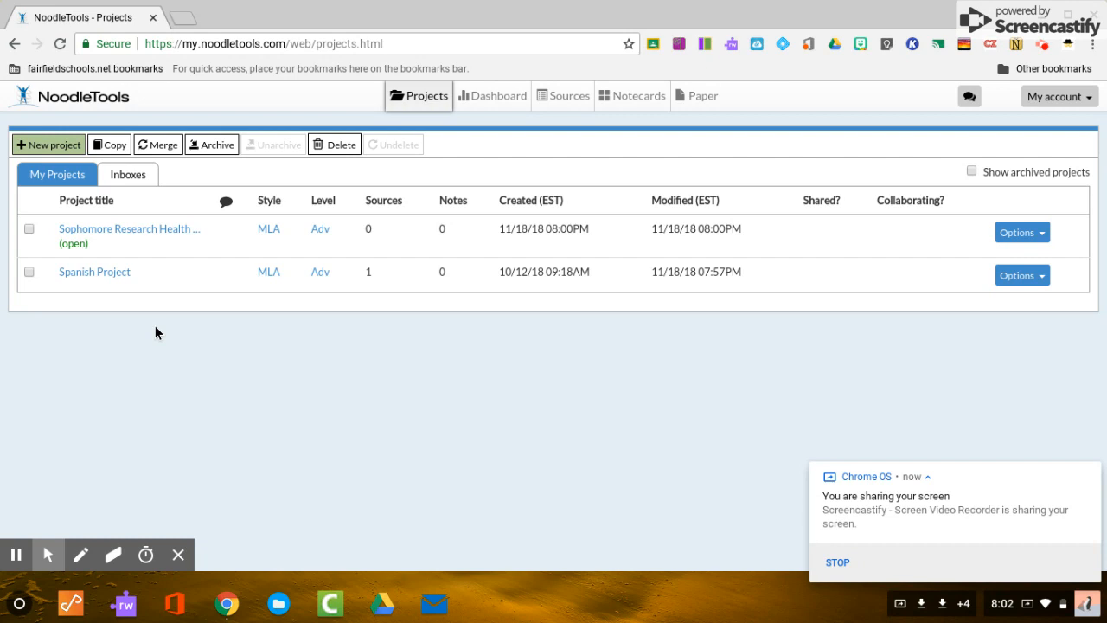
Open the Spanish Project from the Projects list and look over its page.
{"action": "left_click", "coordinate": [106, 273]}
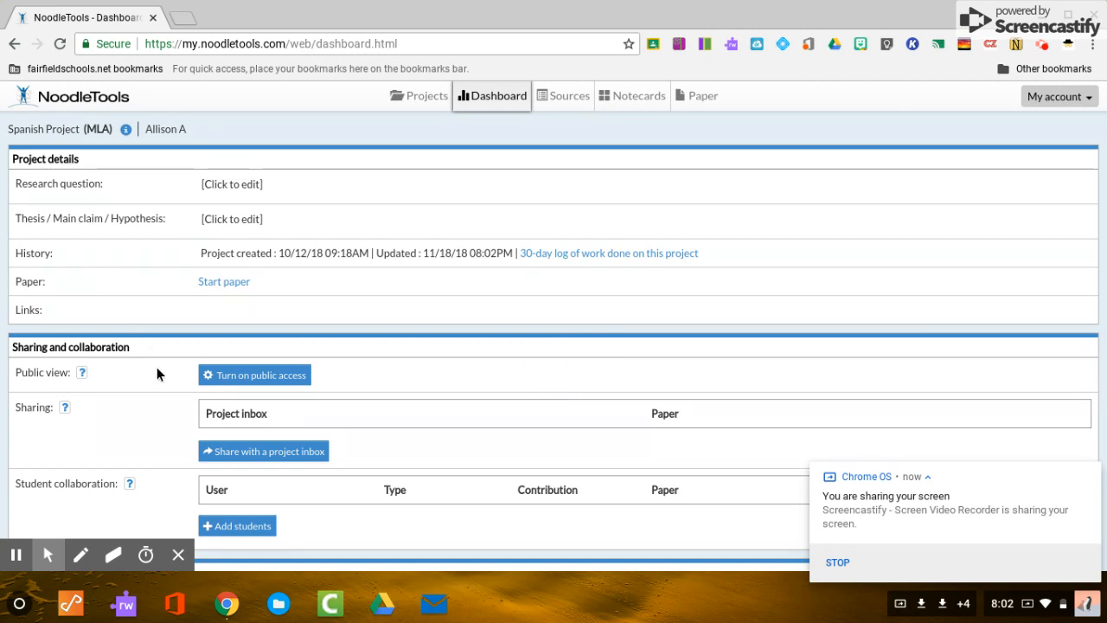
{"action": "scroll", "coordinate": [156, 374], "scroll_direction": "down", "scroll_amount": 1}
{"action": "scroll", "coordinate": [157, 374], "scroll_direction": "up", "scroll_amount": 1}
Show the Spanish Project's Sources, holding the Blog citation 'Test.', and highlight its name.
{"action": "left_click", "coordinate": [560, 99]}
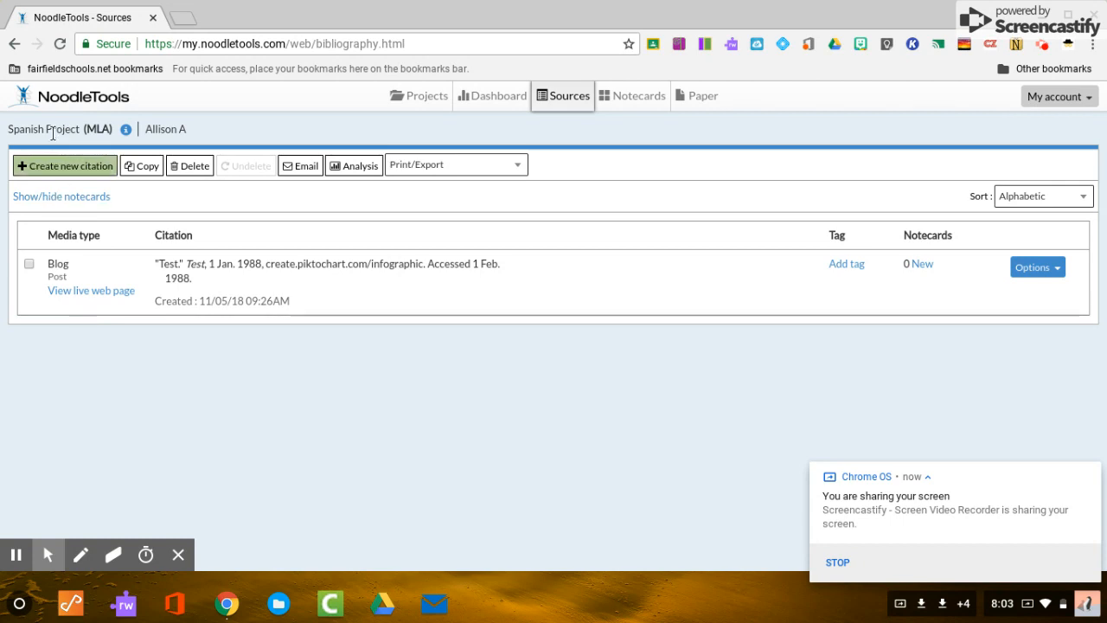
{"action": "left_click", "coordinate": [84, 129]}
{"action": "left_click_drag", "start_coordinate": [84, 129], "coordinate": [12, 116]}
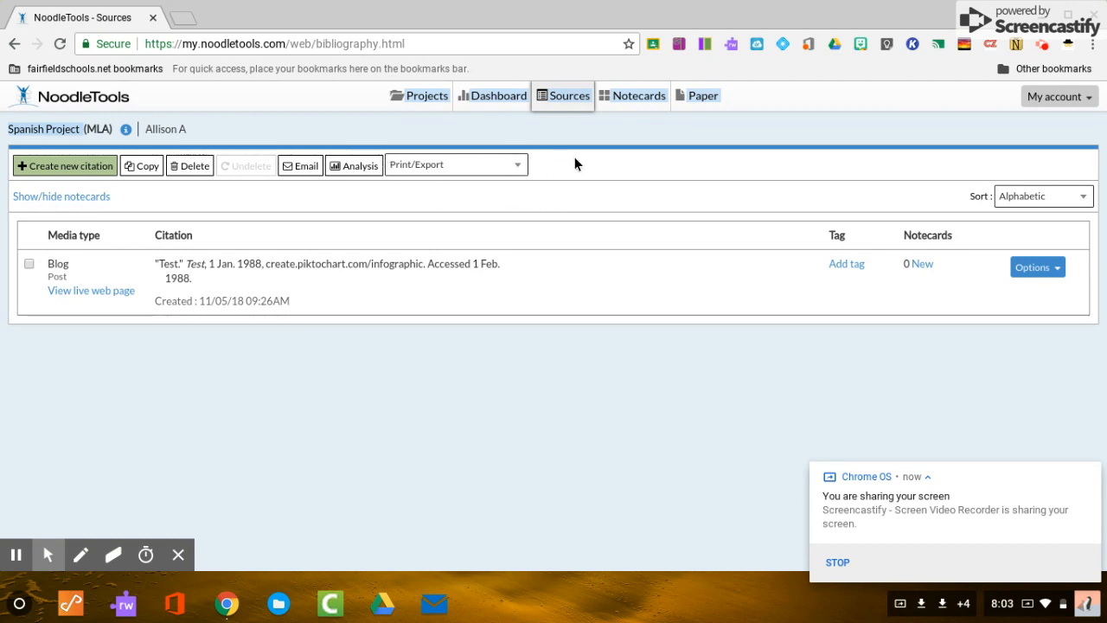
{"action": "left_click", "coordinate": [512, 167]}
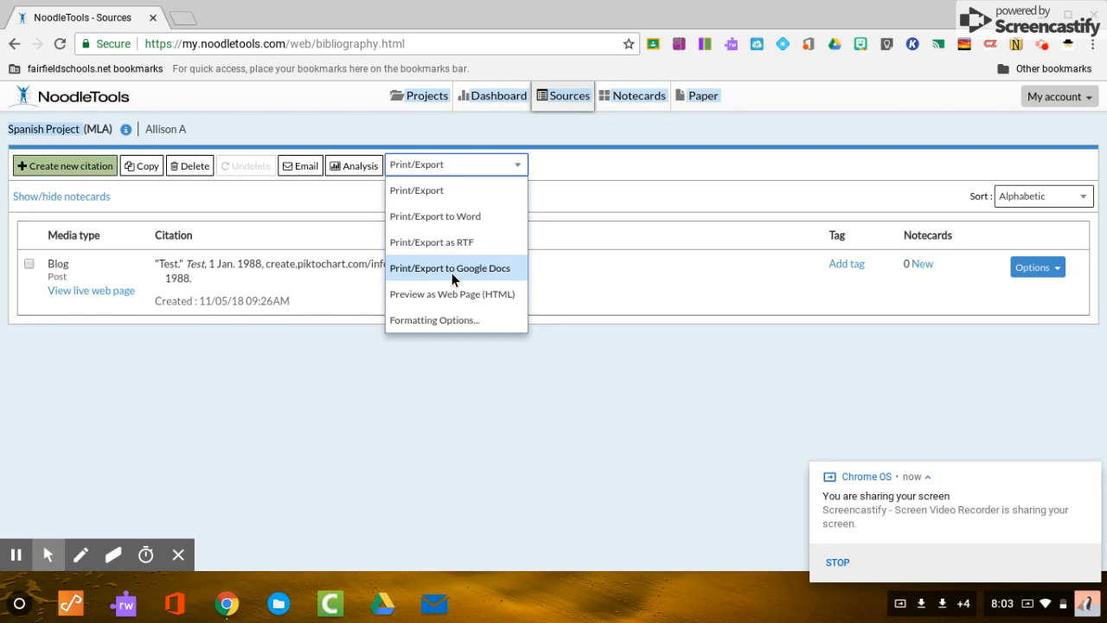
{"action": "left_click", "coordinate": [614, 439]}
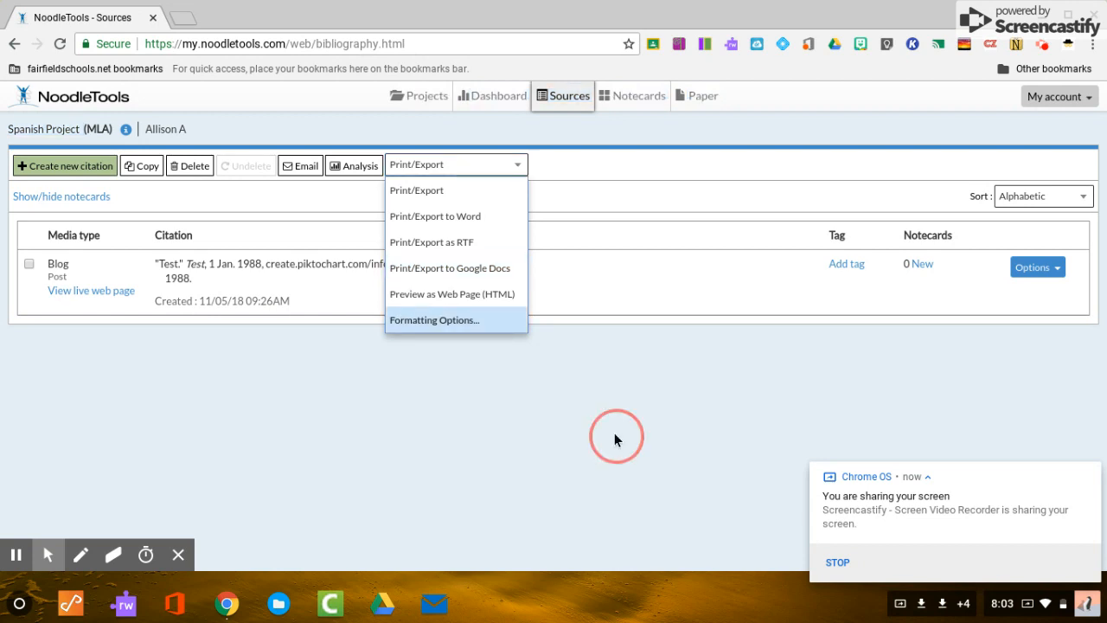